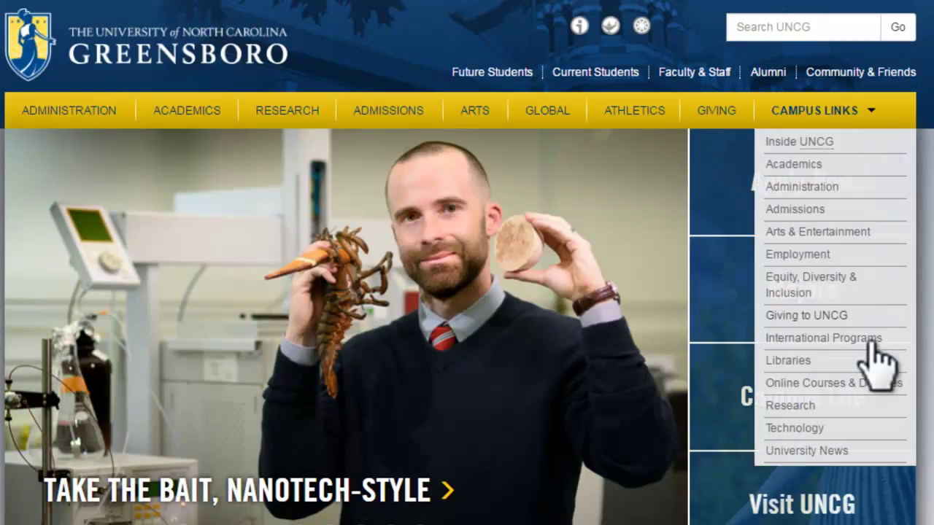
- Go from the UNCG home page through Libraries and Research Guides to the Marketing guide's Market Data & Mapping list
left_click(781, 365)
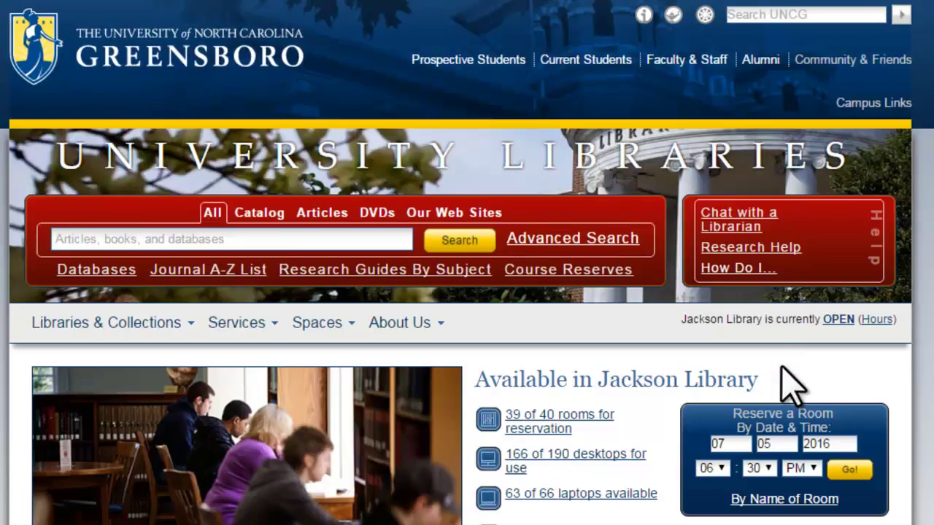
scroll(784, 372, "down", 3)
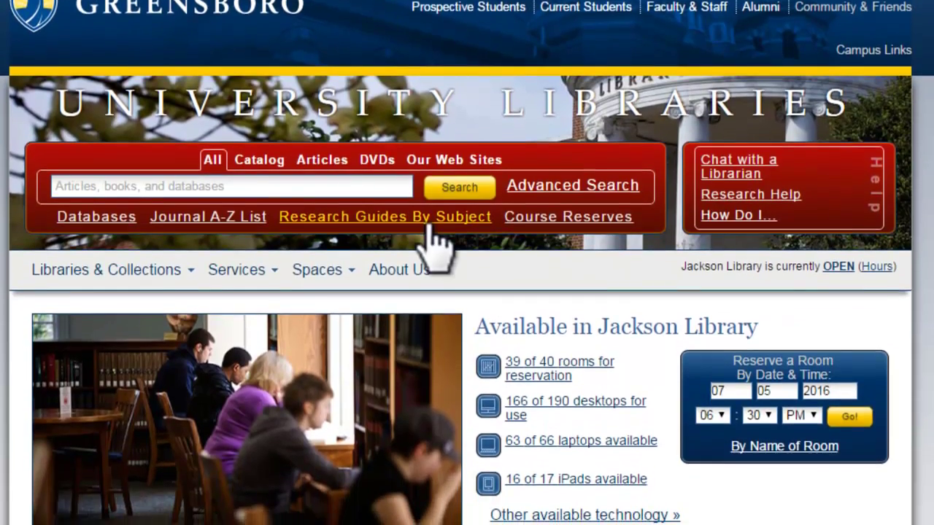
left_click(430, 261)
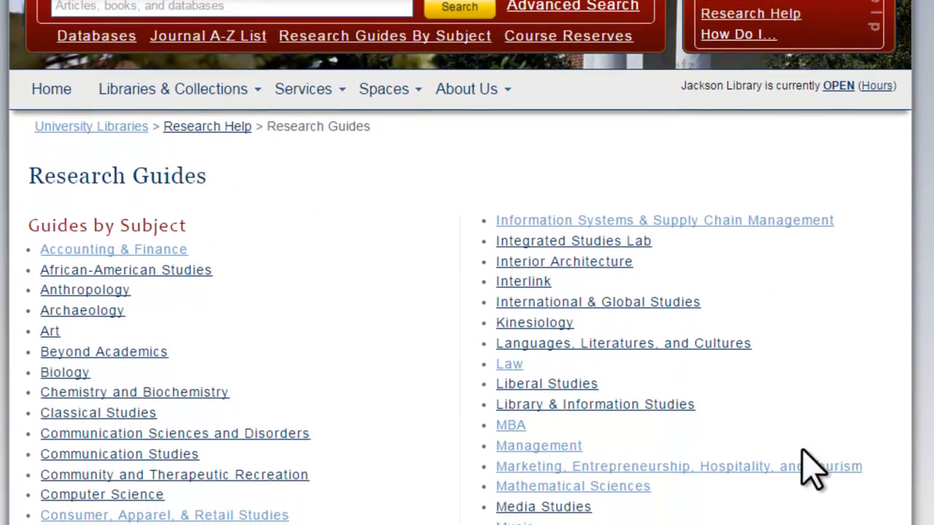
left_click(799, 465)
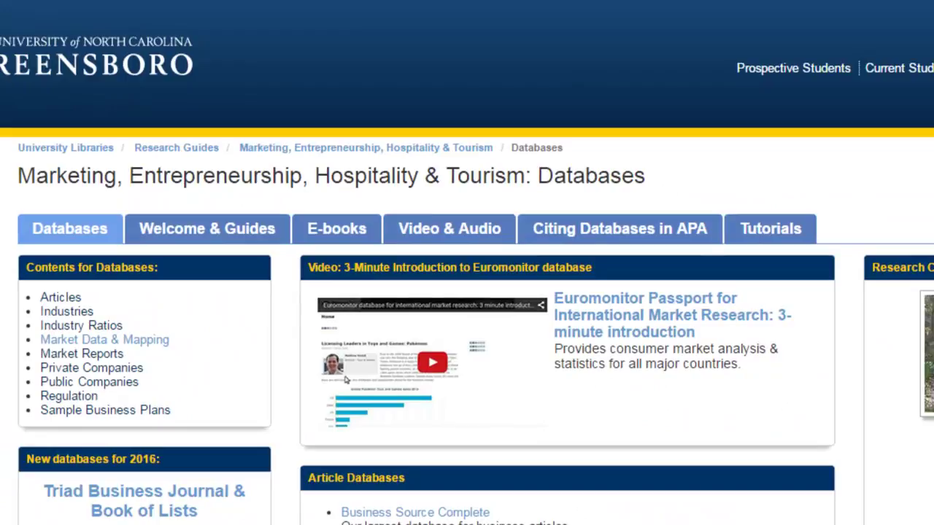
left_click(148, 341)
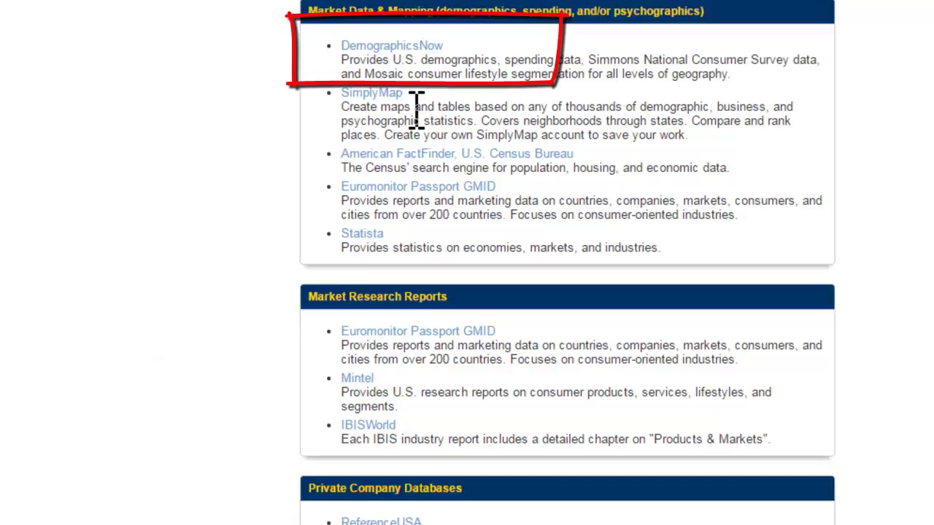
- Open DemographicsNow's Demographics reports, look through the tutorial center, and check the Export As PDF formats
left_click(396, 50)
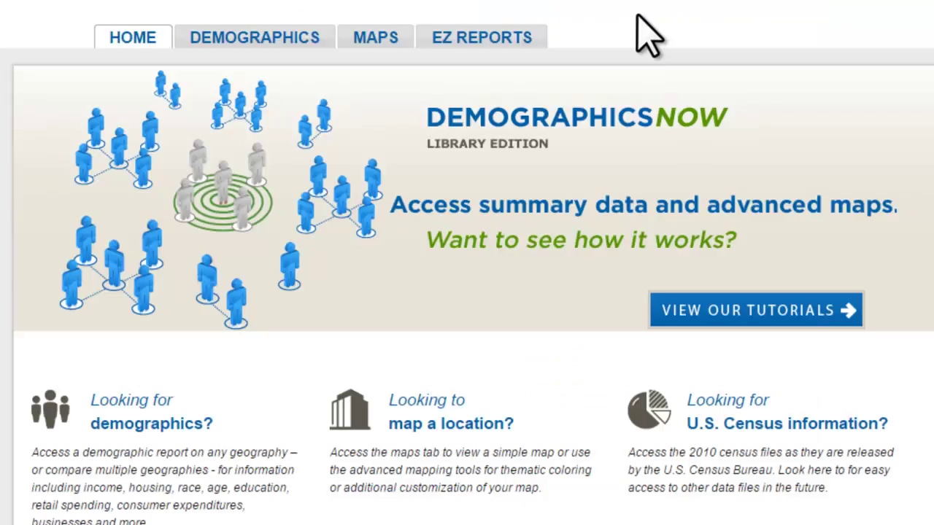
left_click(260, 45)
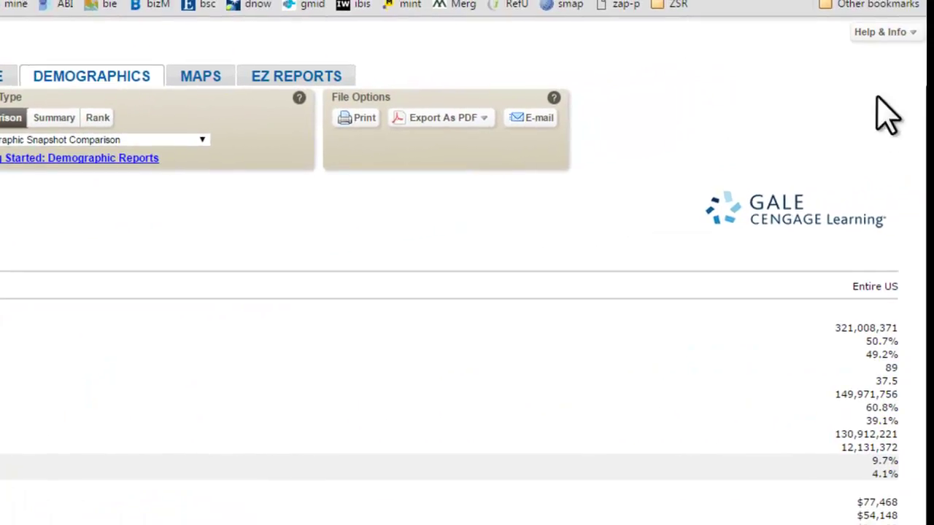
left_click(908, 32)
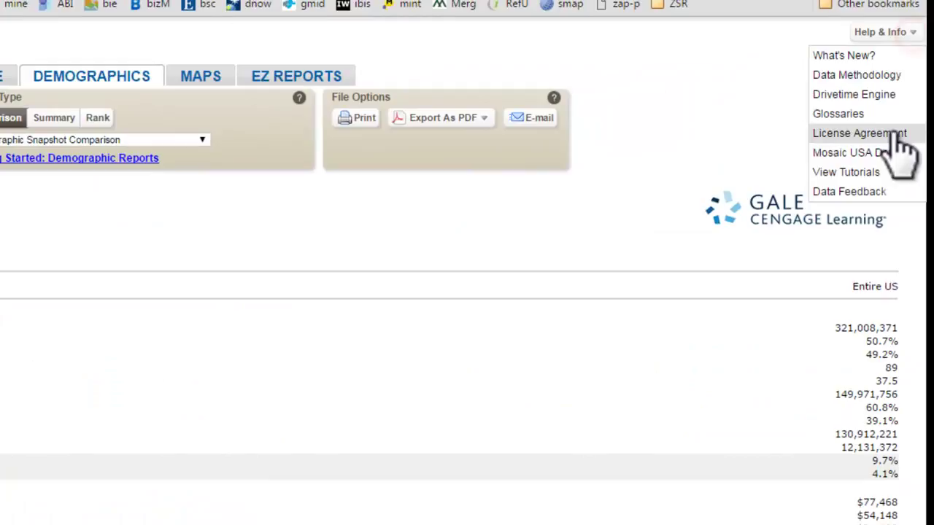
left_click(870, 174)
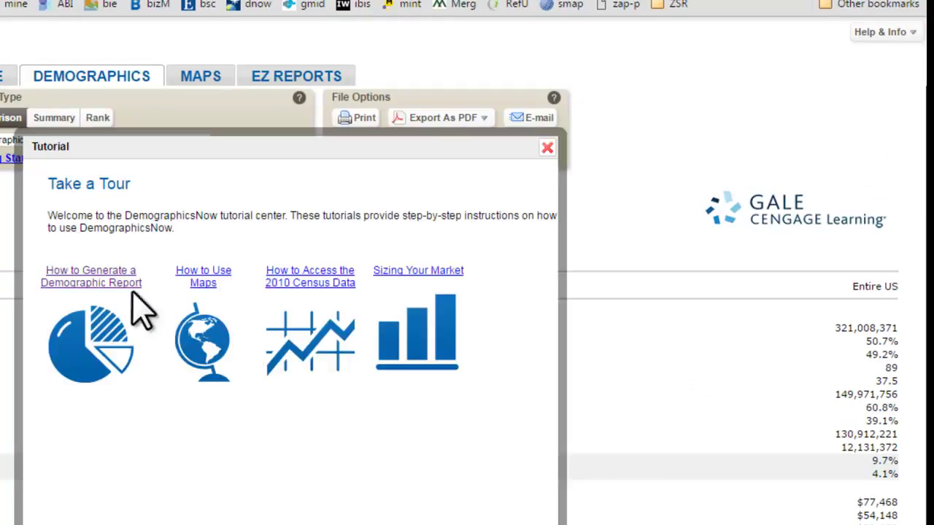
left_click(548, 148)
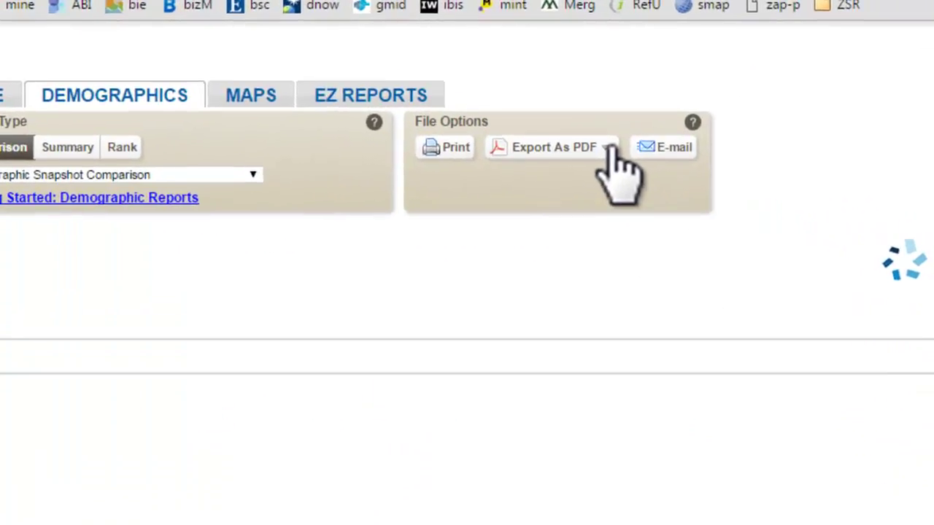
left_click(607, 148)
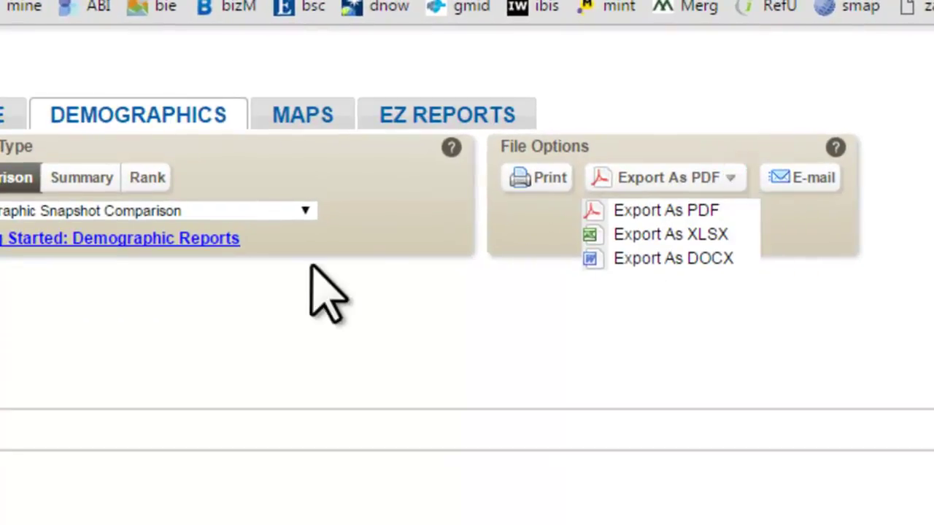
left_click(396, 318)
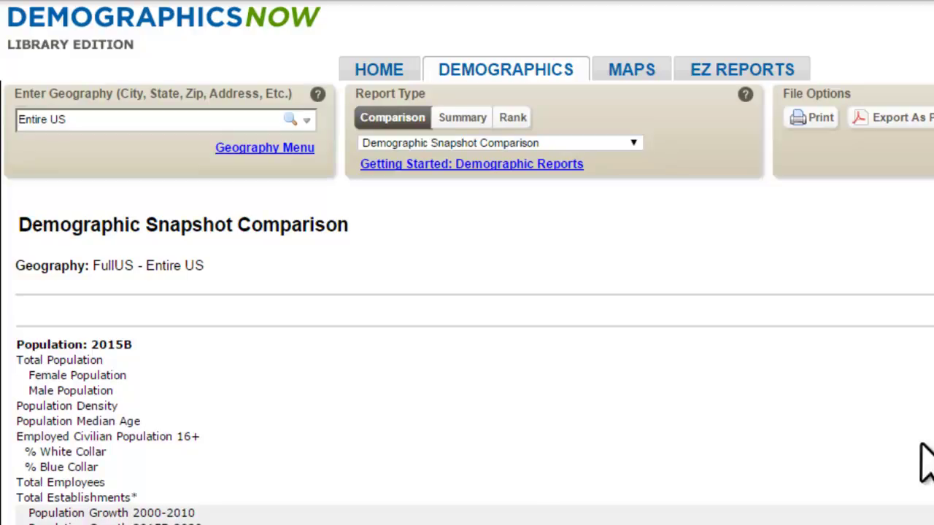
- Replace the Entire US report geography with Greensboro NC
left_click(82, 152)
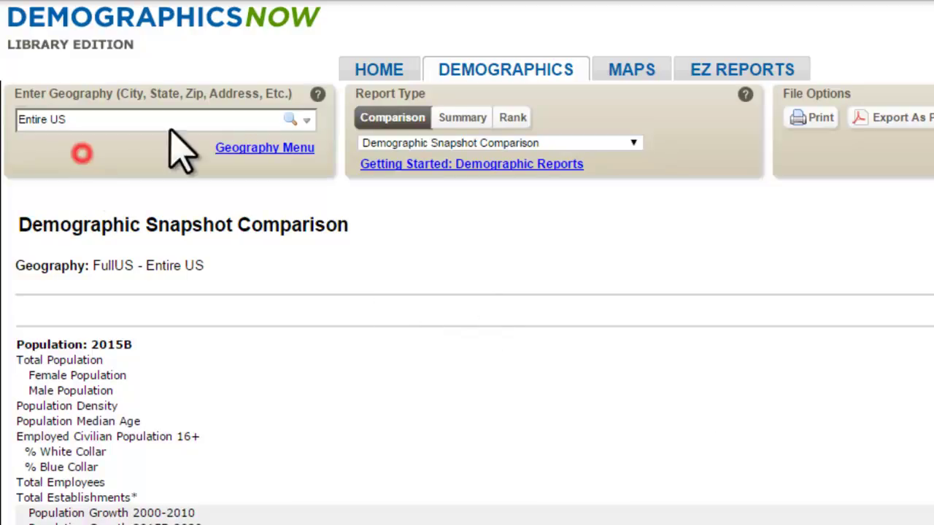
left_click(449, 143)
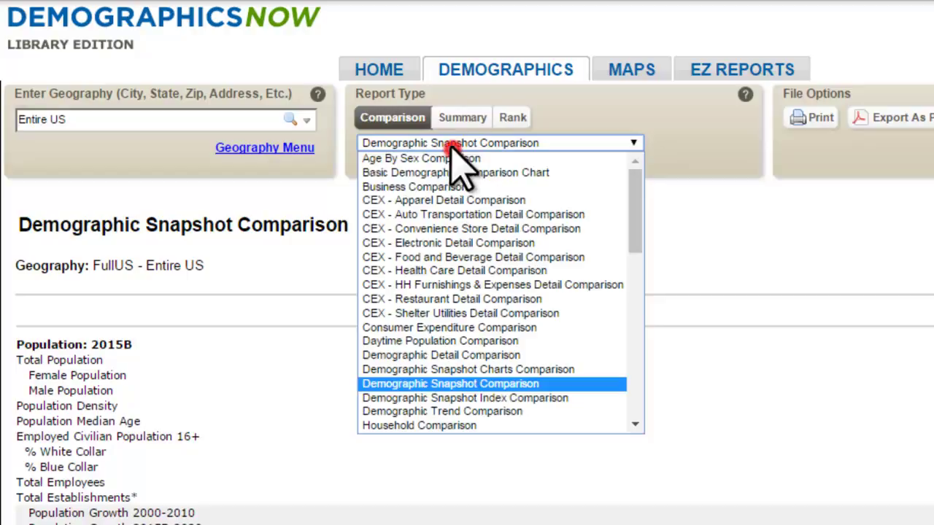
left_click(47, 144)
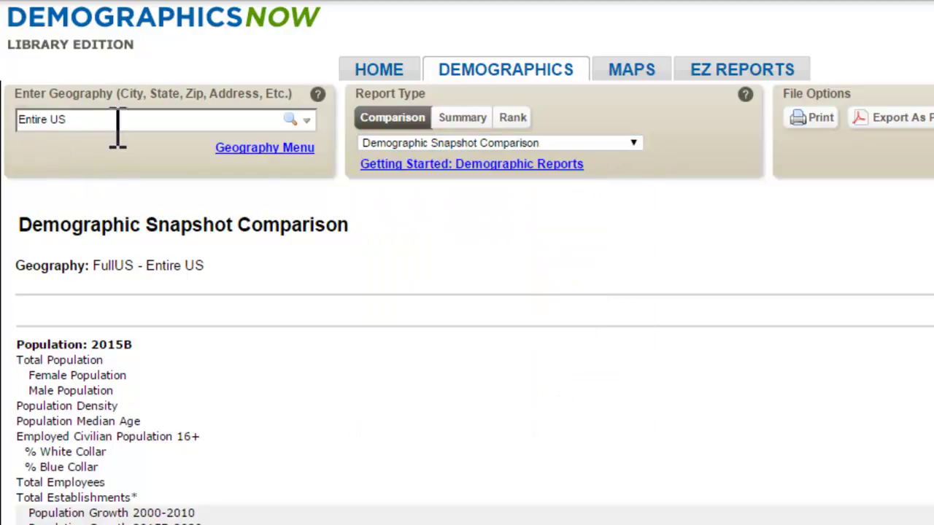
left_click_drag(195, 121, 6, 102)
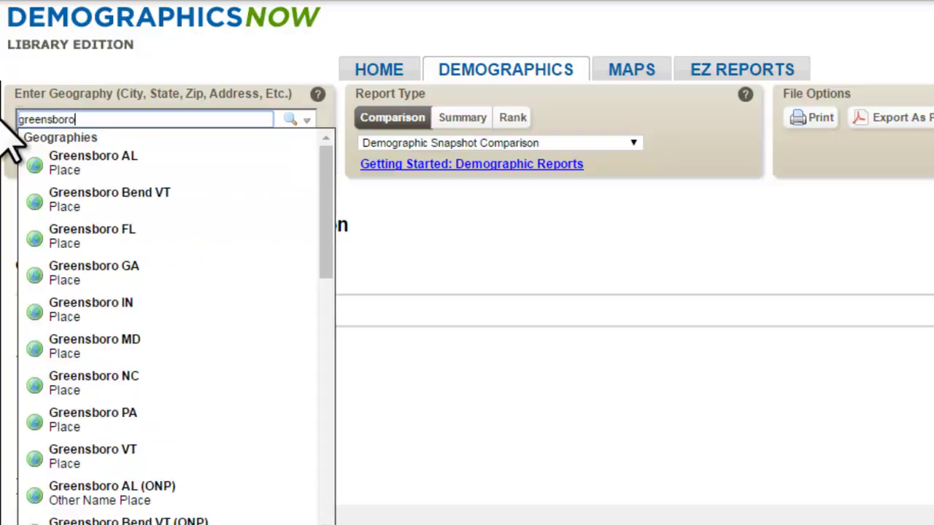
left_click(100, 375)
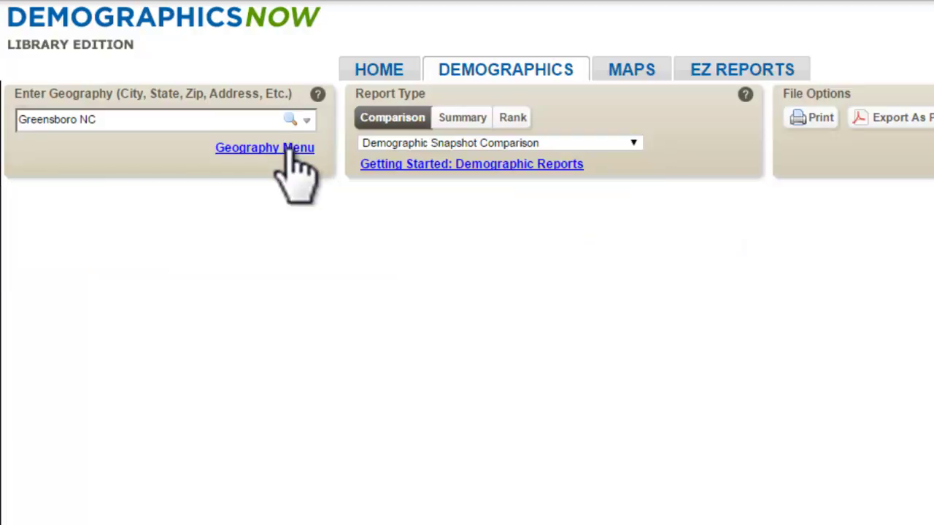
- In the geography menu, clear Cities by State 2010 and expand ZIP Codes by State/County
left_click(288, 148)
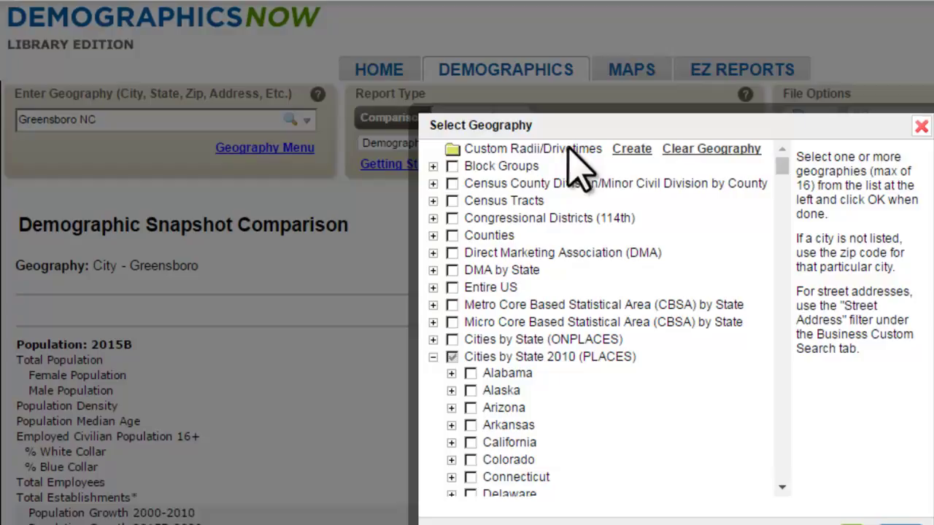
left_click(452, 356)
left_click(433, 357)
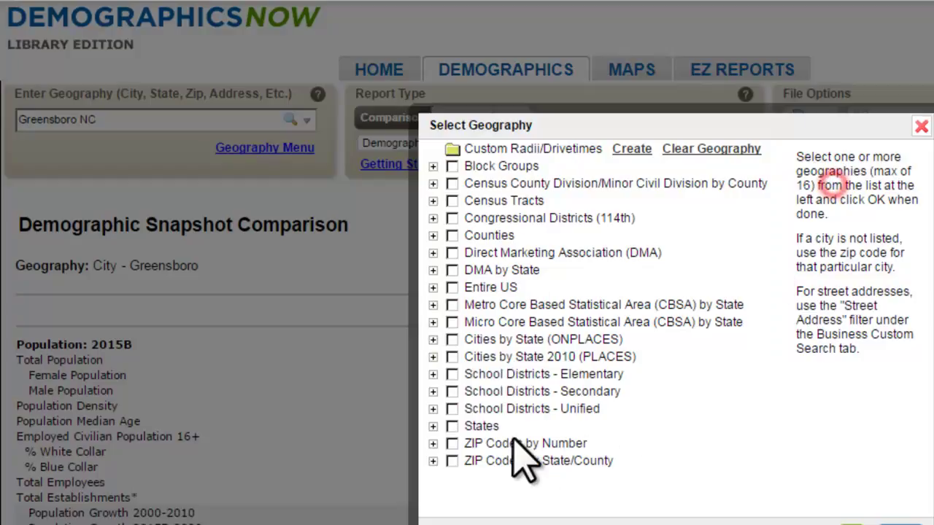
left_click(433, 461)
scroll(434, 401, "down", 3)
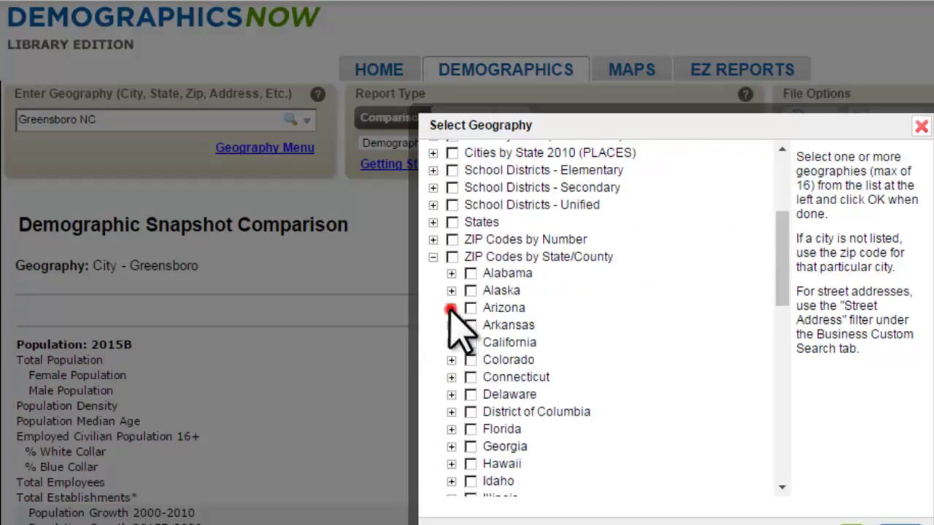
- Under Arizona > Coconino, tick Flagstaff ZIPs 86001, 86004, 86005 and 86011
left_click(451, 308)
left_click(468, 358)
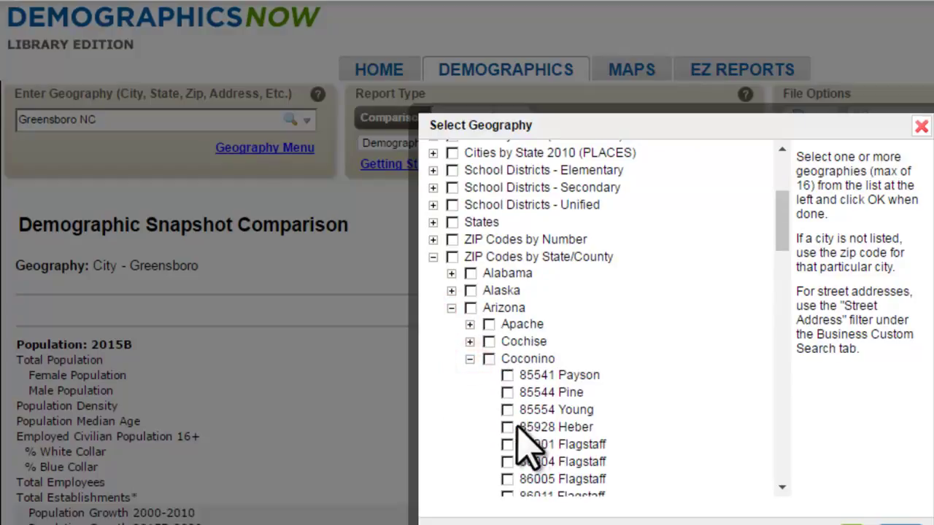
scroll(501, 408, "down", 3)
left_click(507, 342)
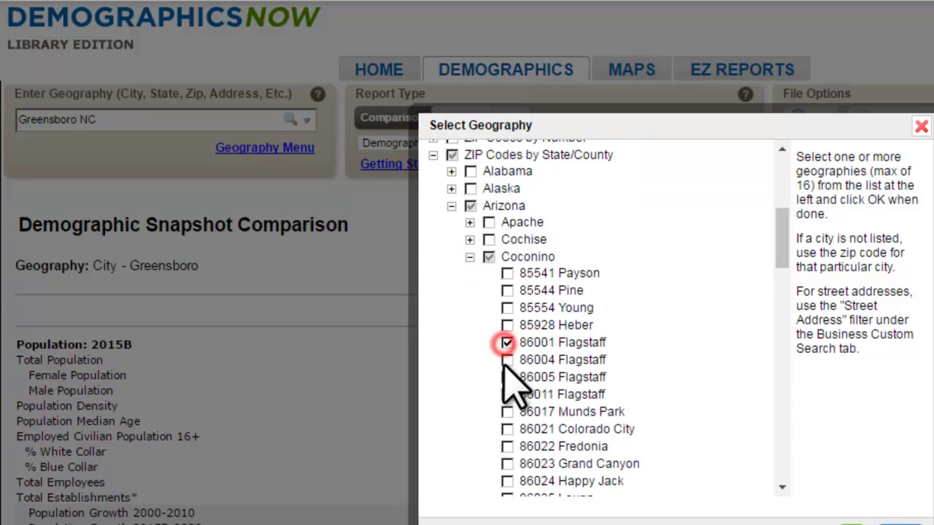
left_click(507, 360)
left_click(507, 377)
left_click(507, 394)
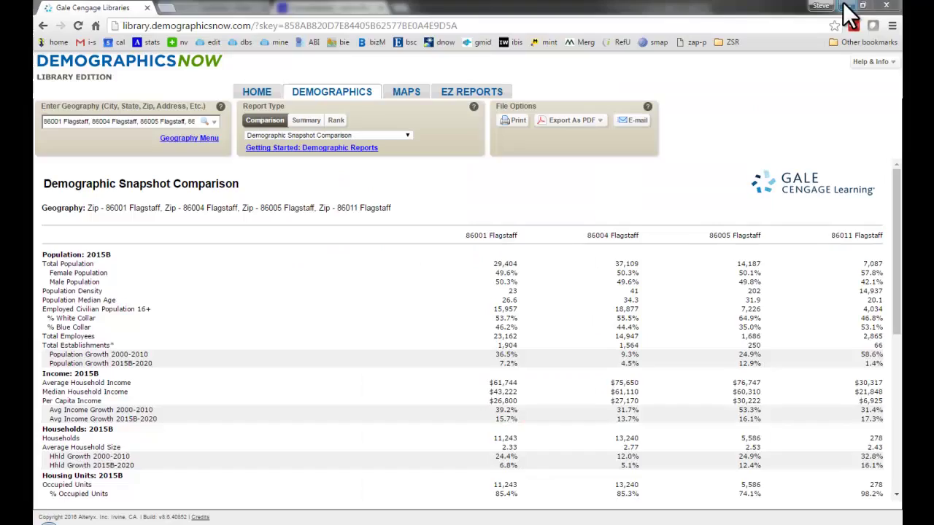
- Run the Flagstaff ZIP comparison, then view the Summary reports and the Rank report types
left_click(793, 12)
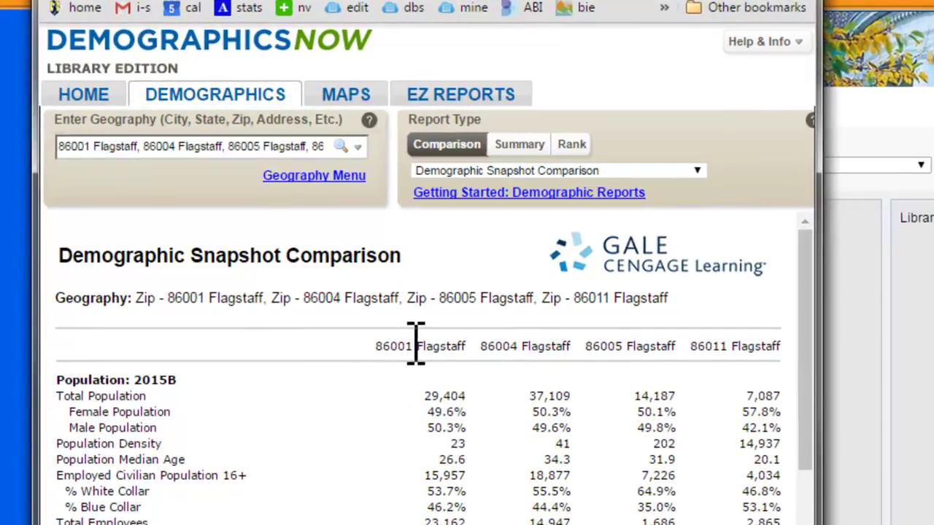
left_click(524, 150)
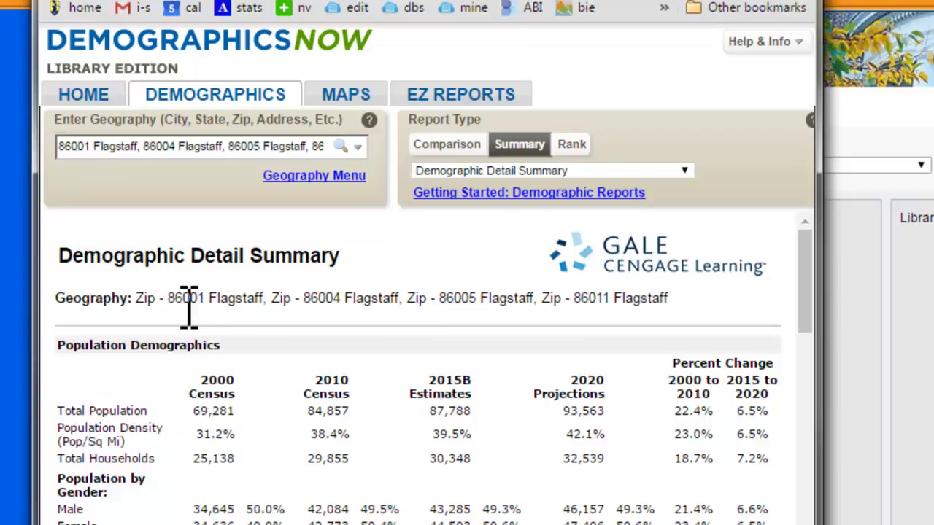
left_click(575, 145)
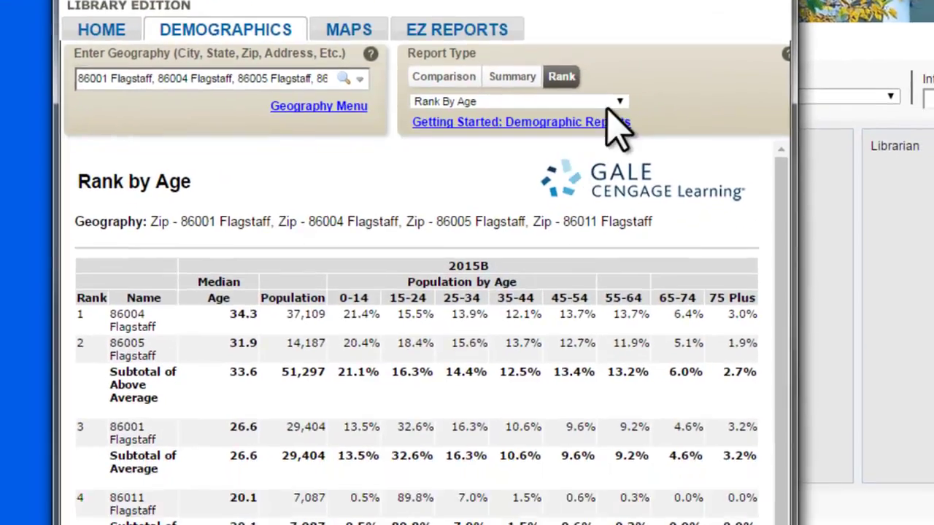
left_click(632, 170)
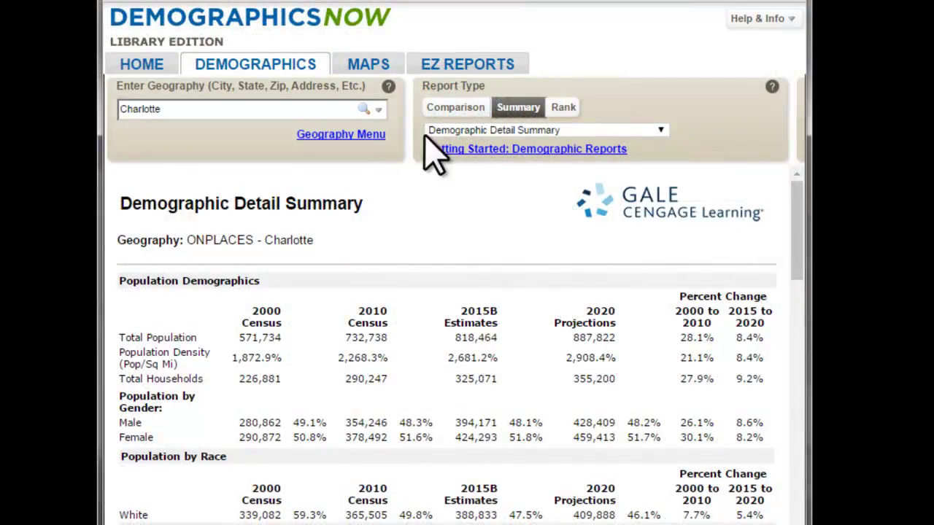
double_click(183, 109)
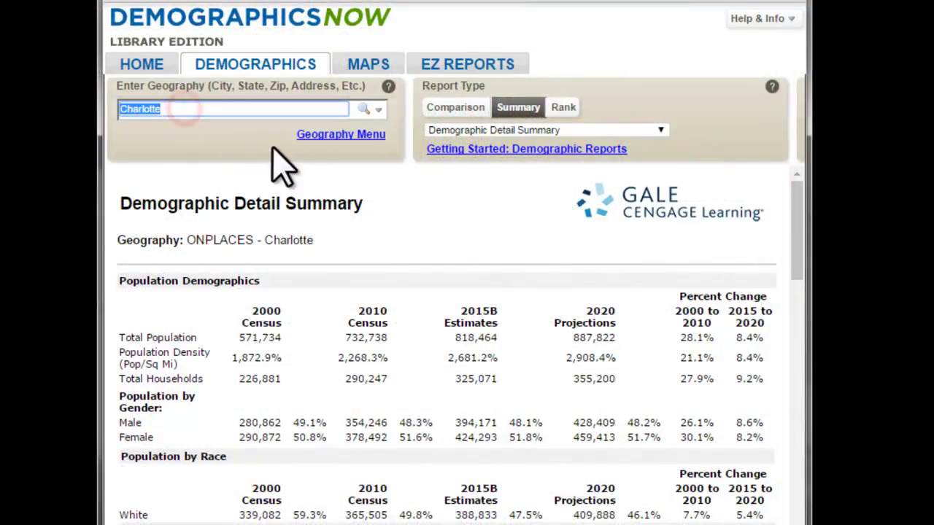
left_click(457, 236)
left_click_drag(252, 310, 271, 303)
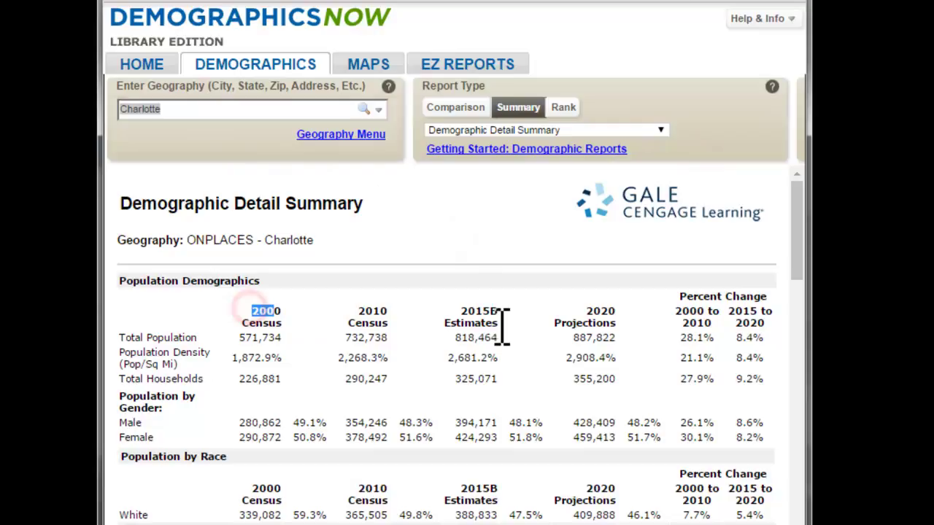
left_click_drag(586, 310, 594, 310)
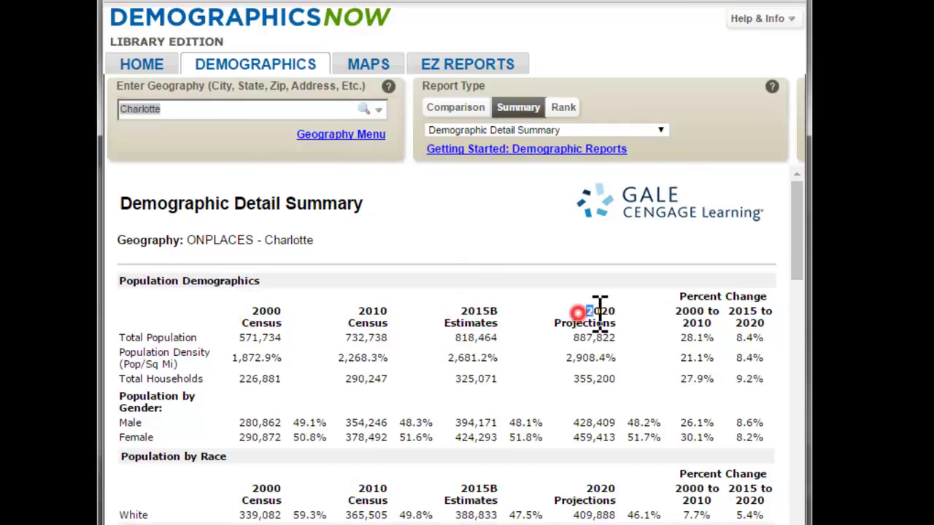
- Show Charlotte's Executive Summary with Charts and scroll through the charts
left_click(660, 130)
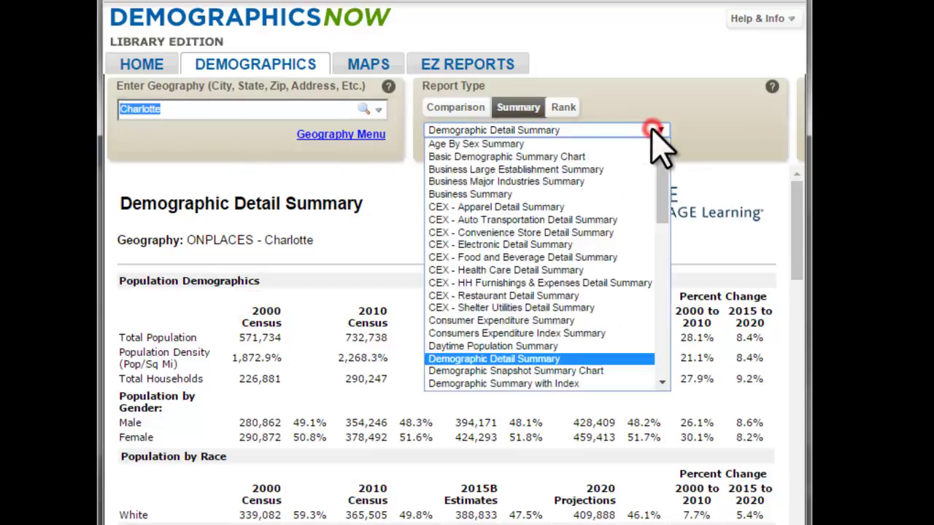
scroll(634, 182, "down", 5)
left_click(534, 239)
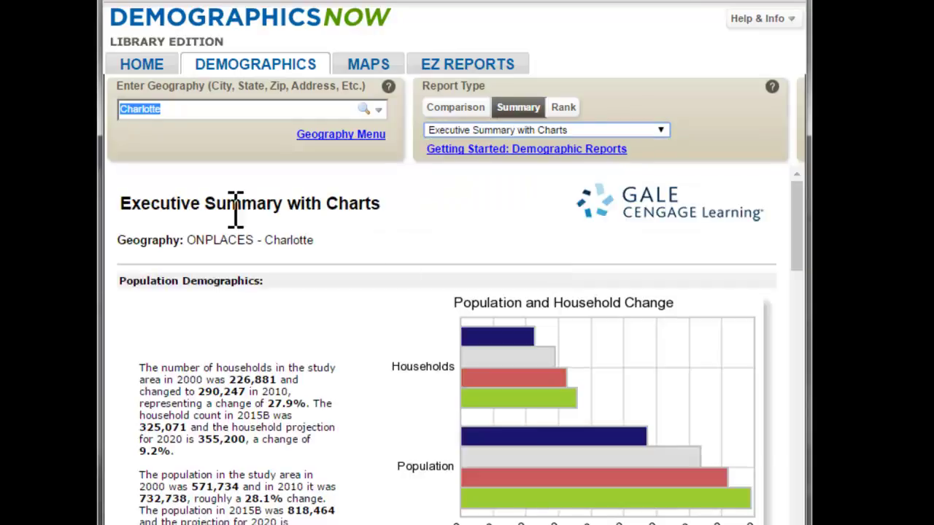
scroll(371, 346, "down", 5)
scroll(371, 340, "down", 3)
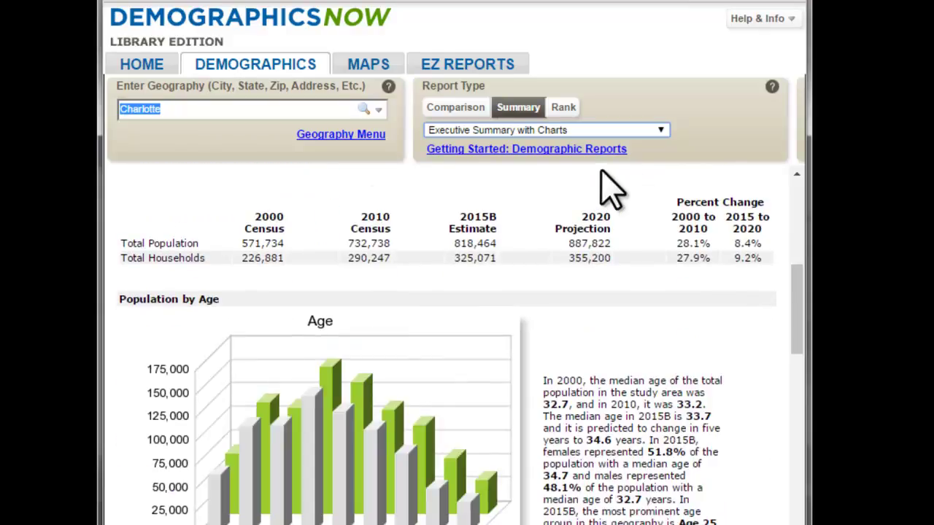
- Switch the report type to CEX - Apparel Detail Summary
left_click(649, 130)
scroll(594, 281, "down", 5)
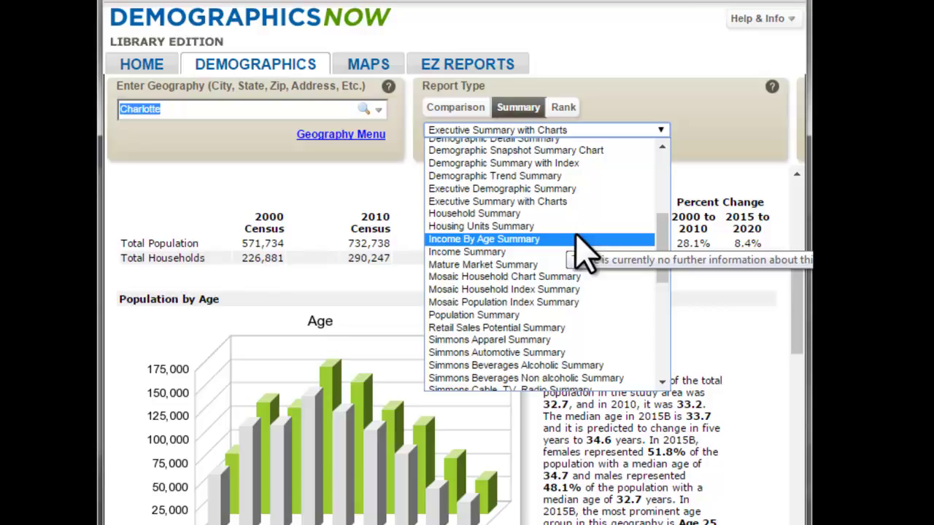
scroll(590, 262, "up", 5)
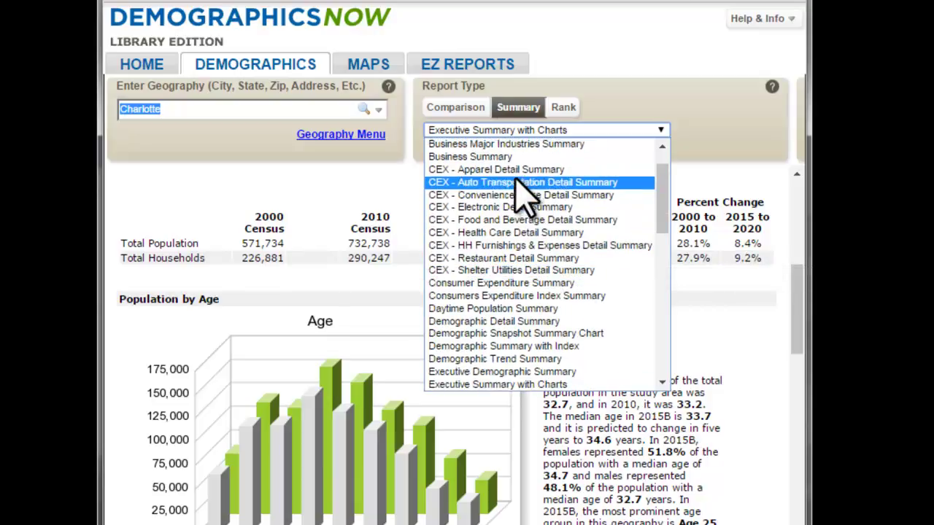
left_click(518, 171)
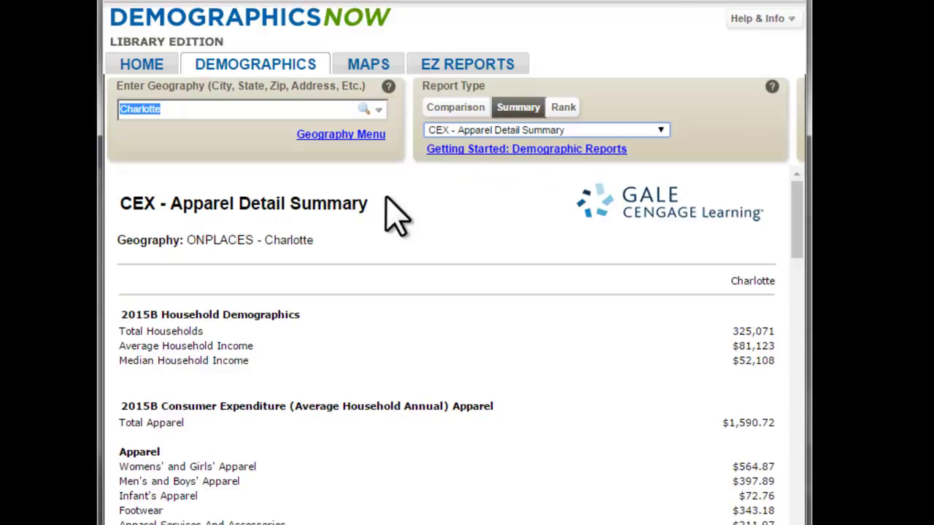
- Highlight the CEX report title and Charlotte's Total Households figure of 325,071
left_click_drag(135, 204, 202, 209)
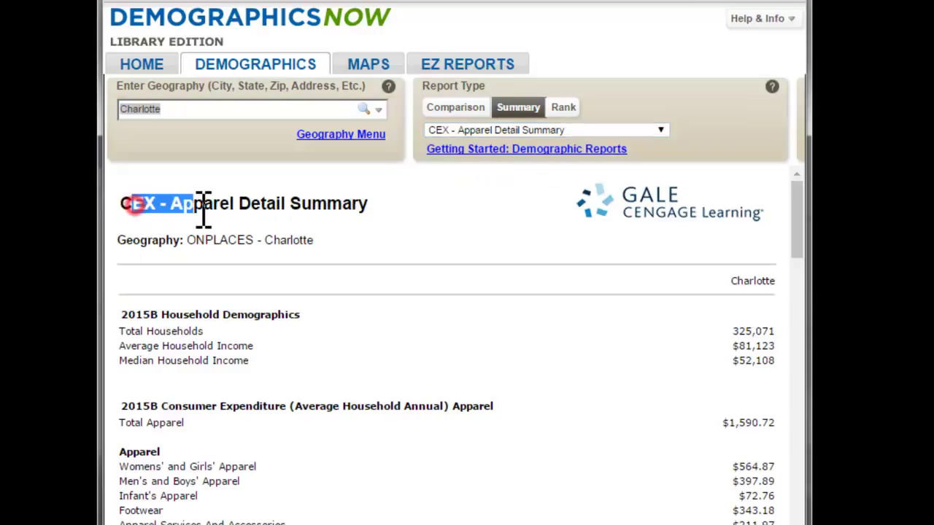
left_click(139, 219)
scroll(604, 400, "down", 1)
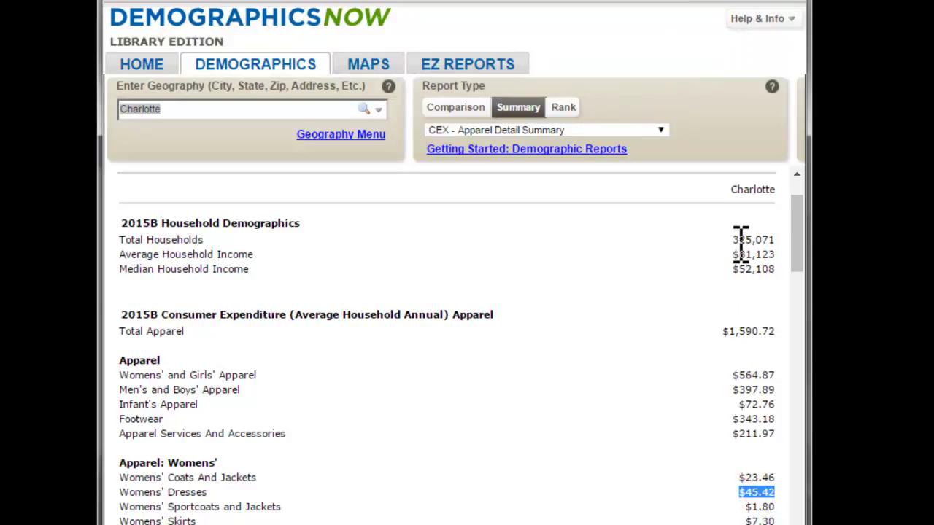
left_click_drag(731, 241, 773, 242)
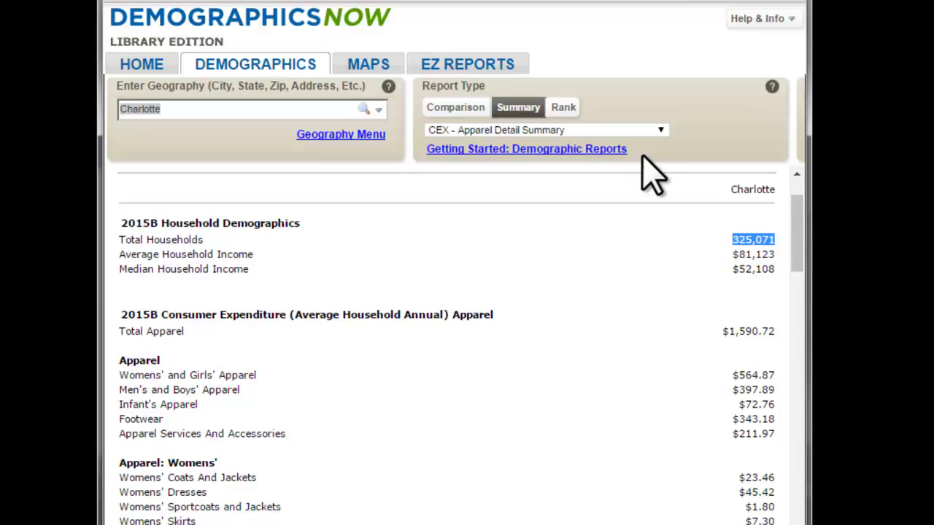
- Switch to the Simmons Entertainment Leisure Dining Summary and highlight the Horror movie-genre row
left_click(661, 130)
left_click_drag(660, 191, 658, 292)
left_click(602, 263)
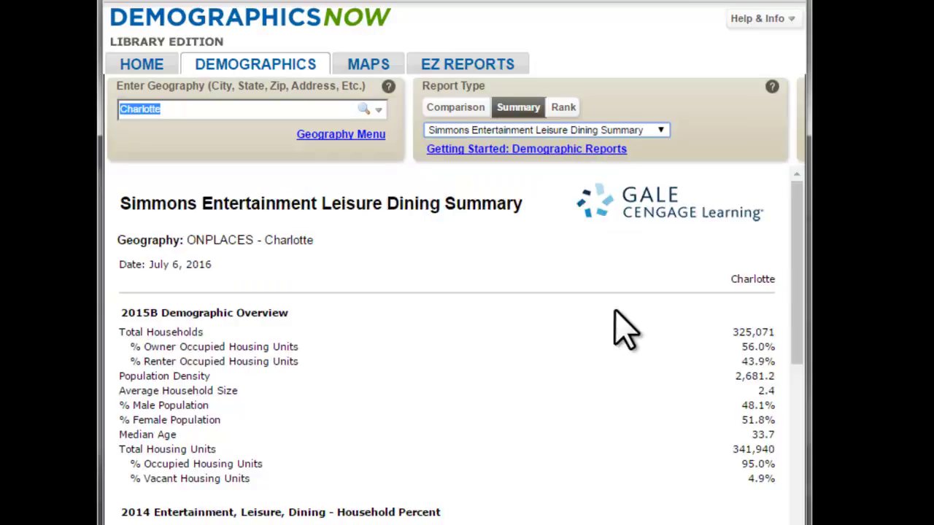
scroll(660, 390, "down", 10)
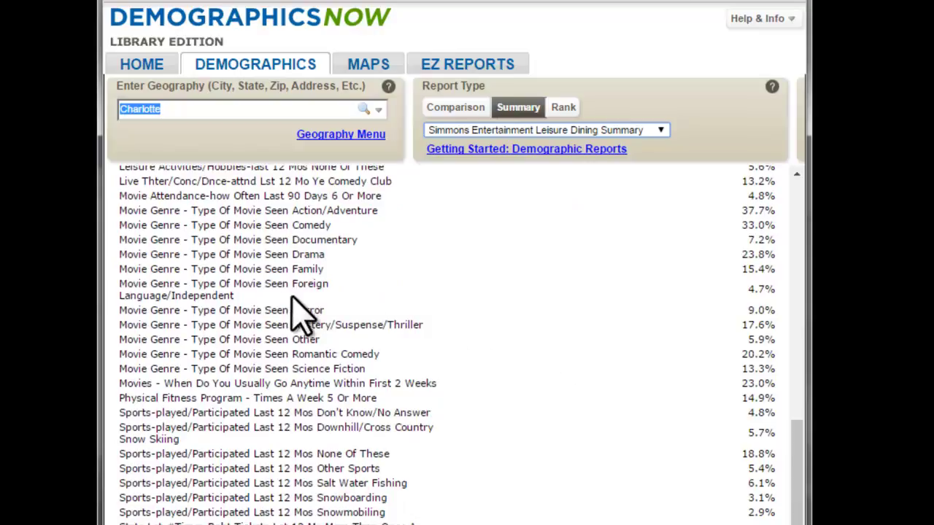
left_click_drag(299, 310, 324, 310)
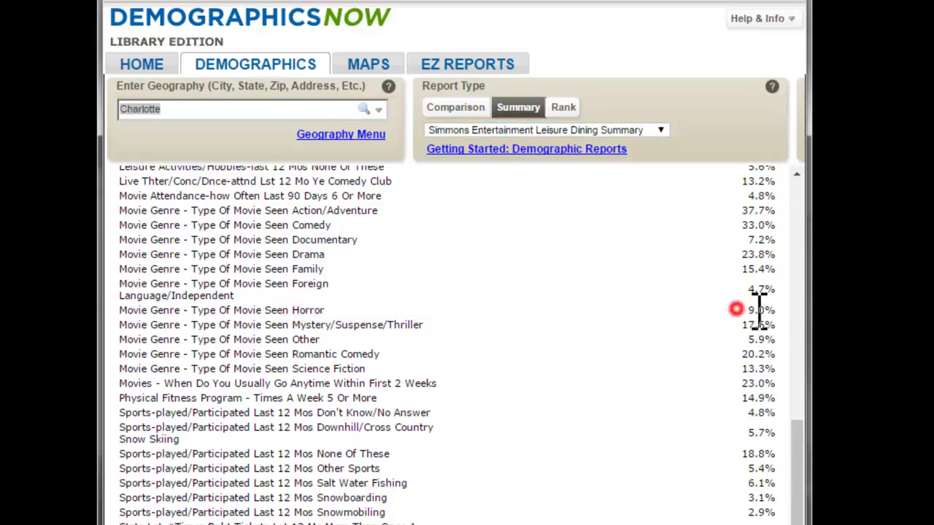
scroll(632, 450, "up", 10)
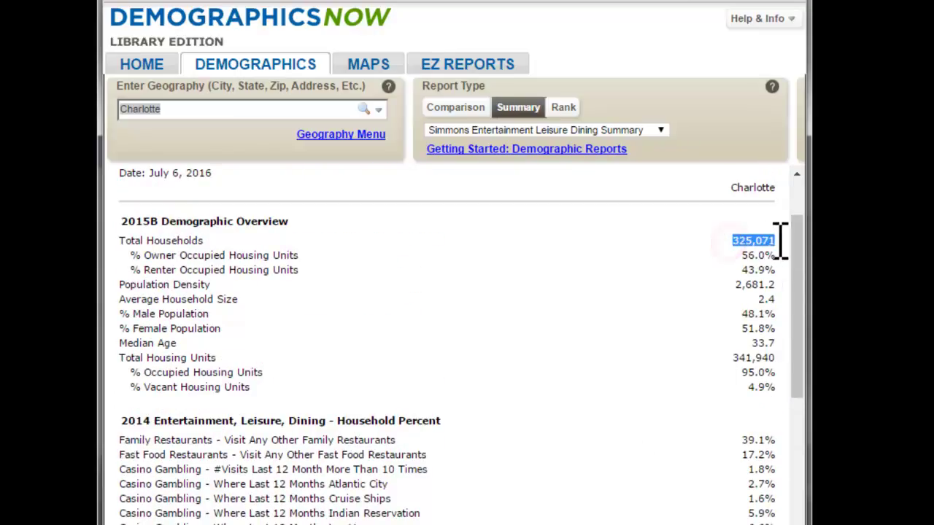
scroll(573, 369, "up", 2)
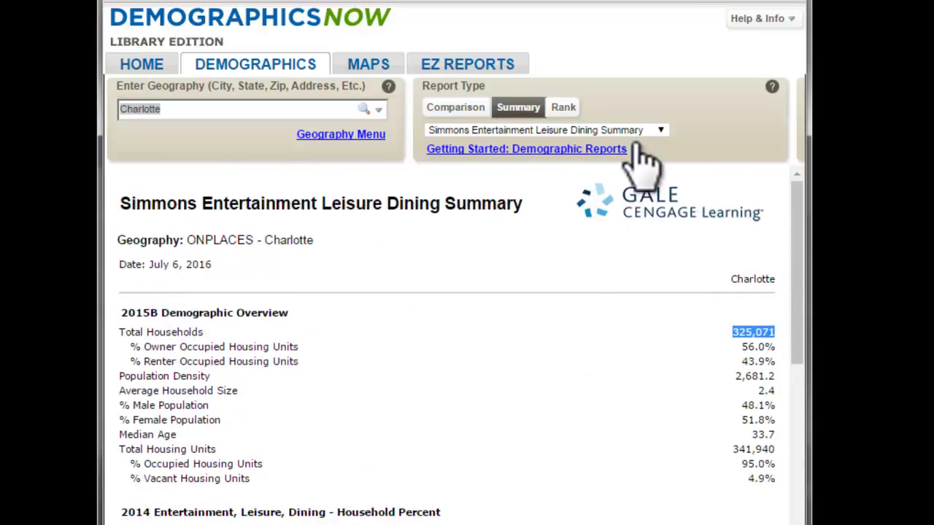
- Show the Mosaic Household Chart Summary and scroll down to the MOSAIC Groups chart and legend
left_click(661, 130)
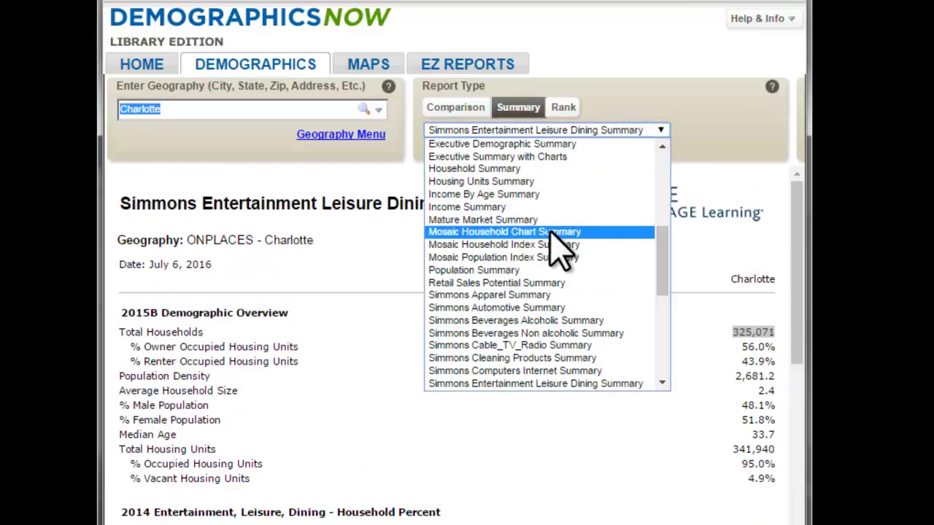
left_click(548, 232)
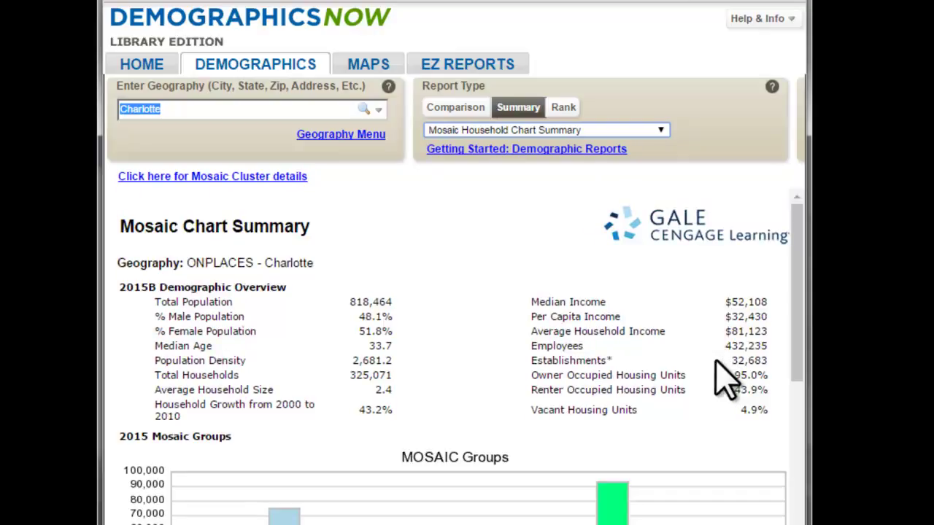
scroll(680, 387, "down", 2)
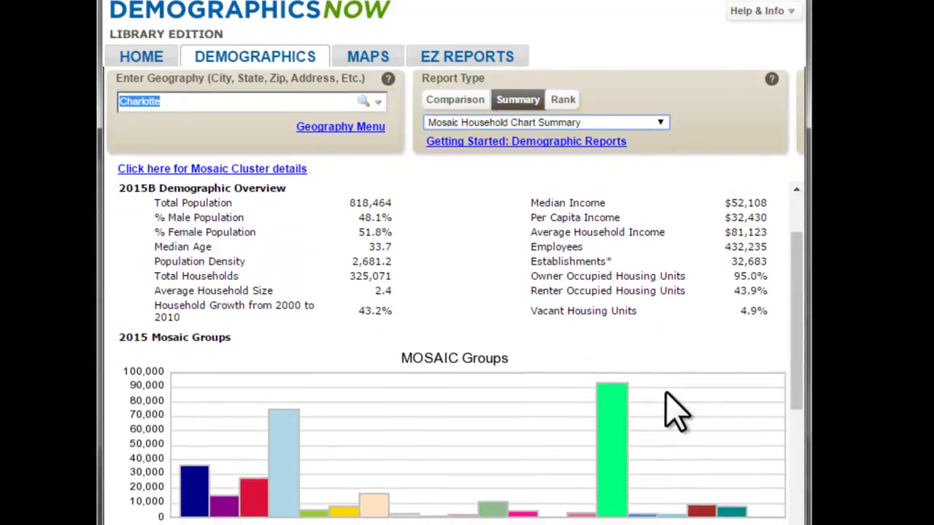
scroll(674, 416, "down", 2)
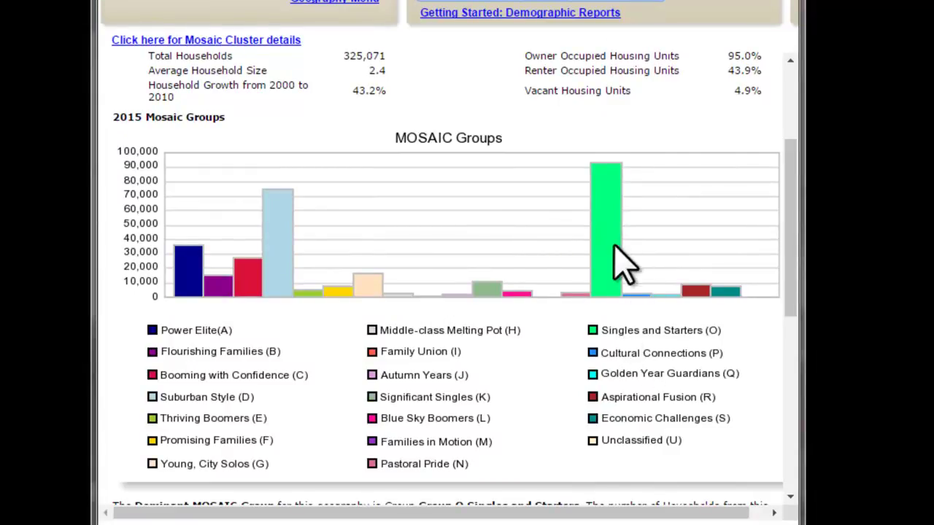
mouse_move(625, 332)
left_mouse_down()
mouse_move(708, 333)
mouse_move(626, 331)
left_mouse_up()
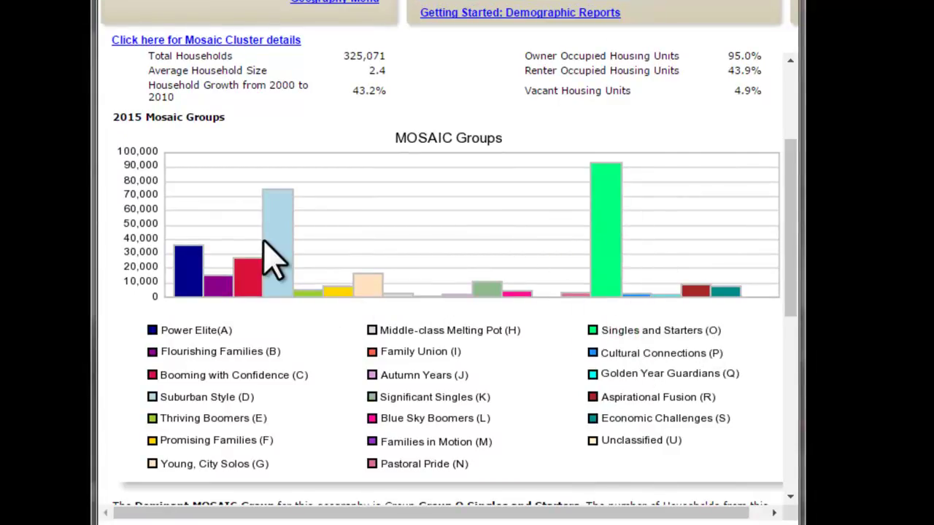
left_click(546, 15)
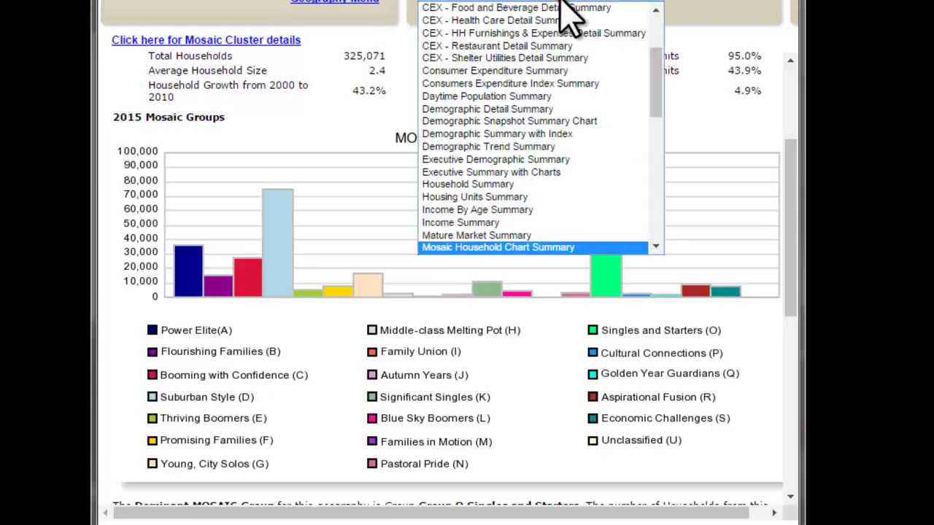
scroll(573, 171, "down", 5)
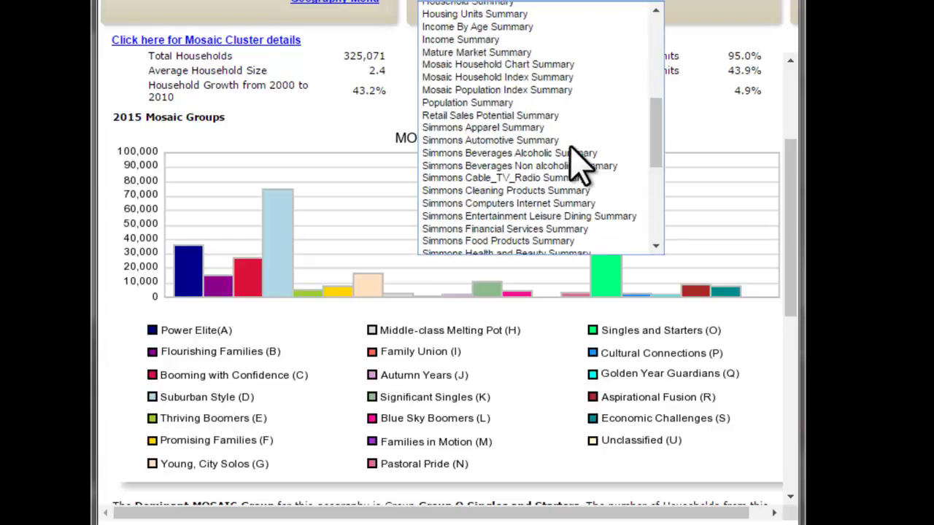
- Switch to the Mosaic Household Index Summary and highlight Group O's Striving Single Scene (O54) row
left_click(537, 78)
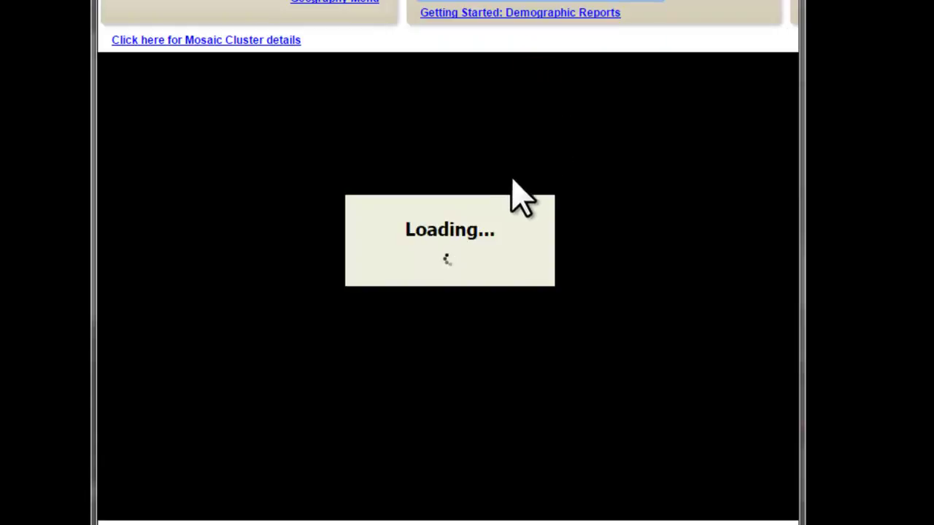
scroll(521, 190, "down", 15)
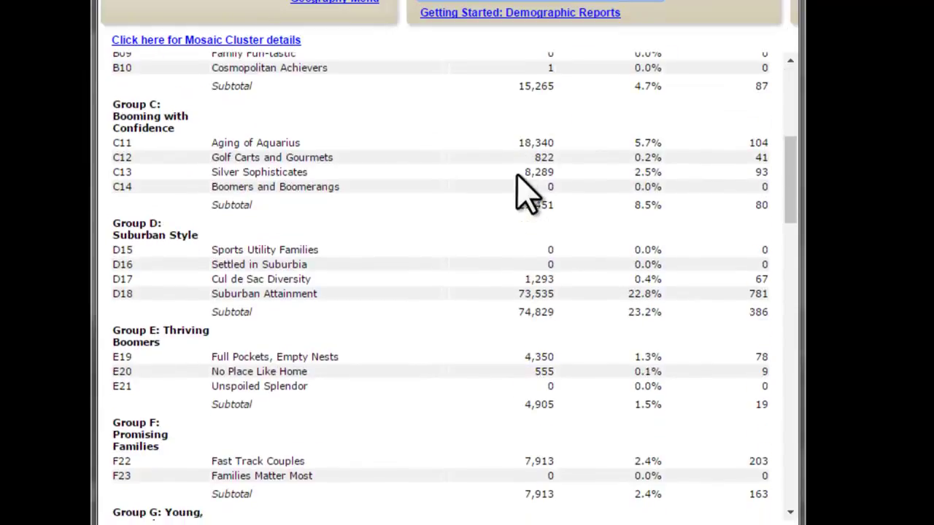
scroll(525, 194, "down", 5)
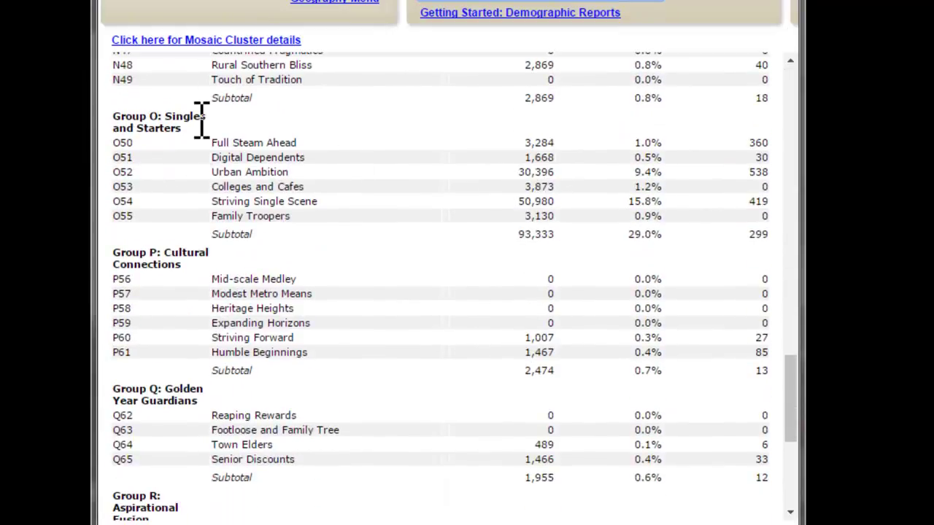
left_click(213, 139)
left_click_drag(236, 159, 313, 202)
left_click(298, 209)
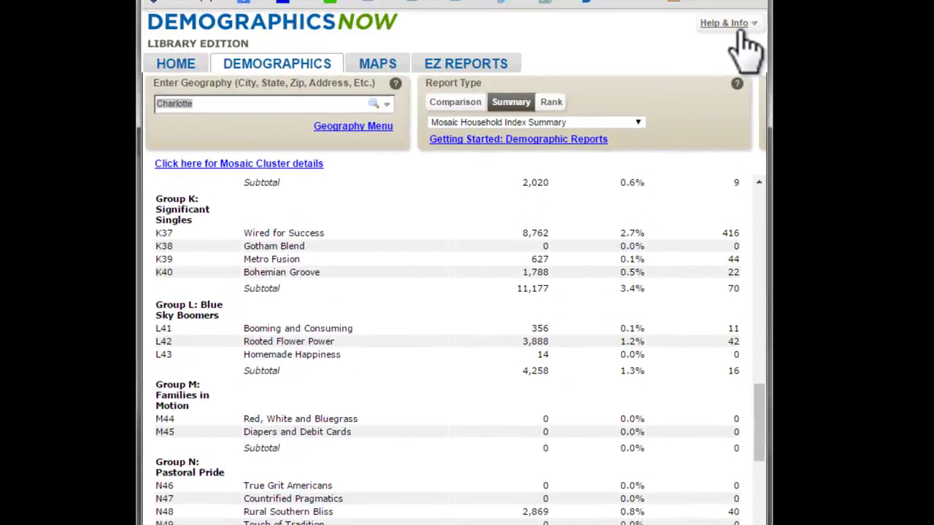
- Open Mosaic USA Details from Help & Info and scroll its list of Mosaic type links
left_click(732, 26)
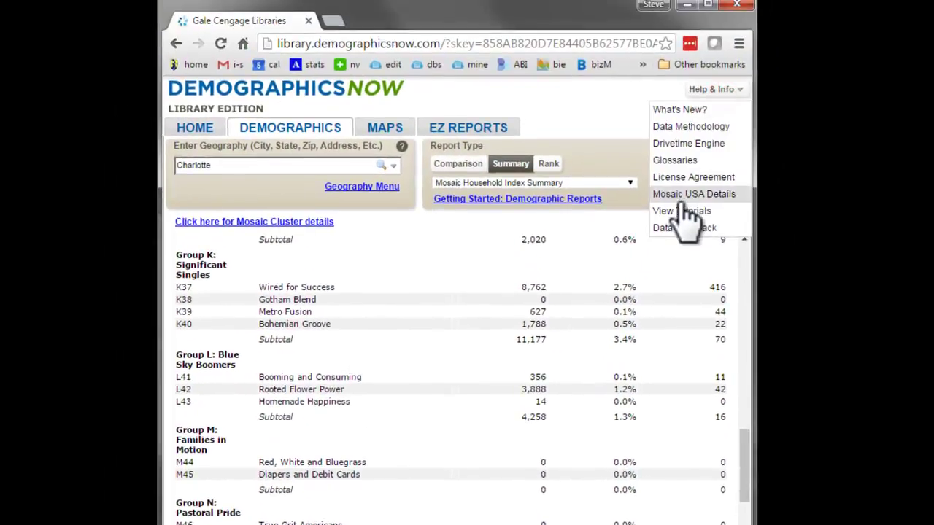
left_click(670, 193)
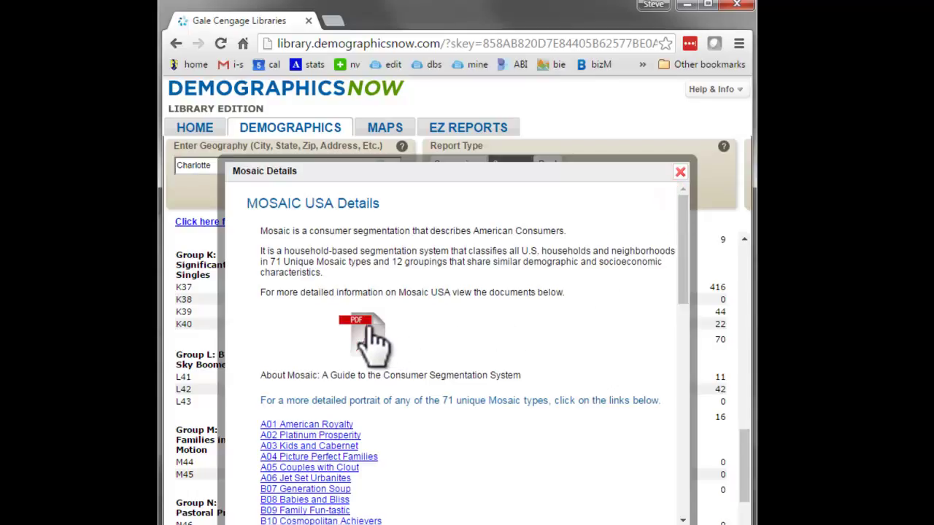
scroll(427, 292, "down", 6)
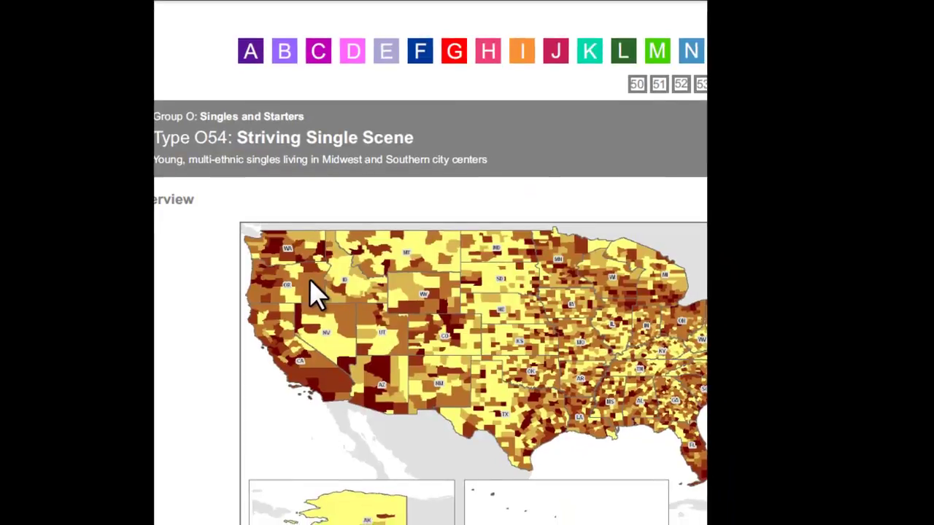
- Scroll through the O54 Striving Single Scene PDF's map, lifestyle description and Key Traits rankings
scroll(310, 279, "down", 8)
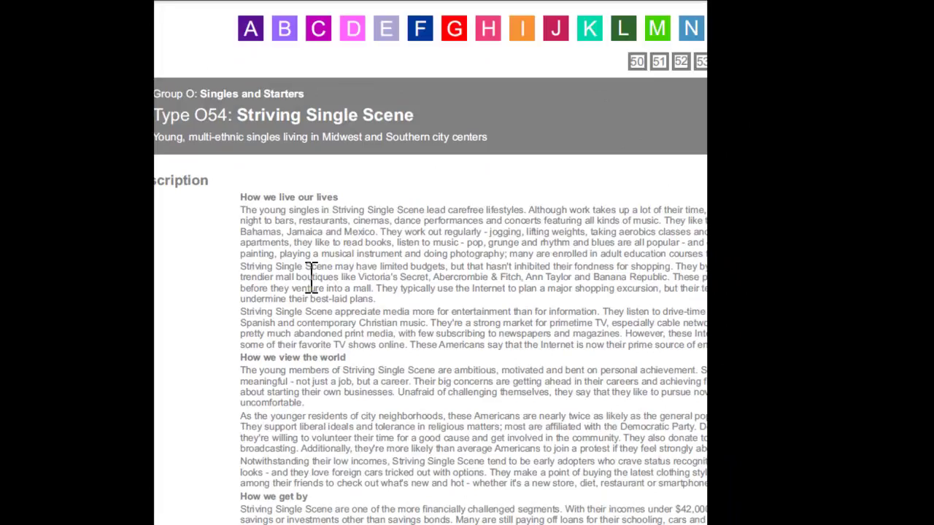
scroll(311, 278, "down", 3)
scroll(311, 278, "up", 4)
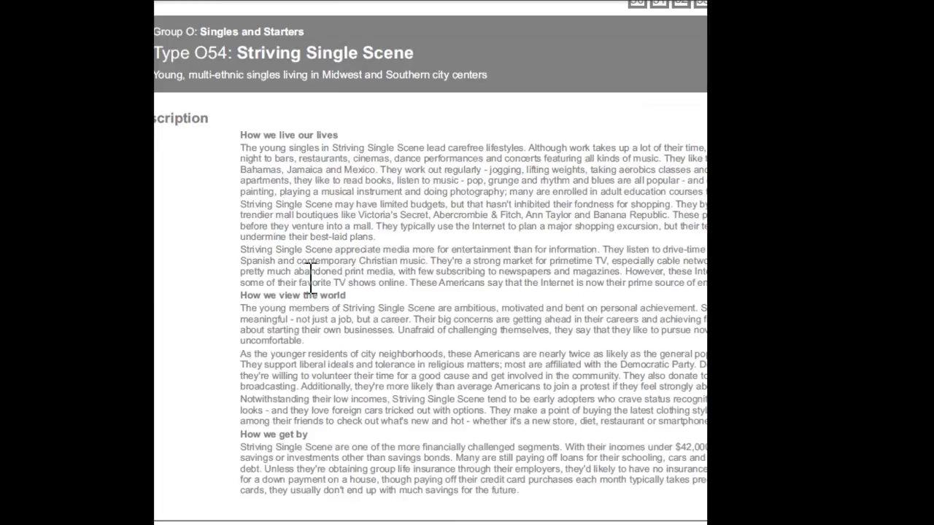
scroll(311, 278, "up", 10)
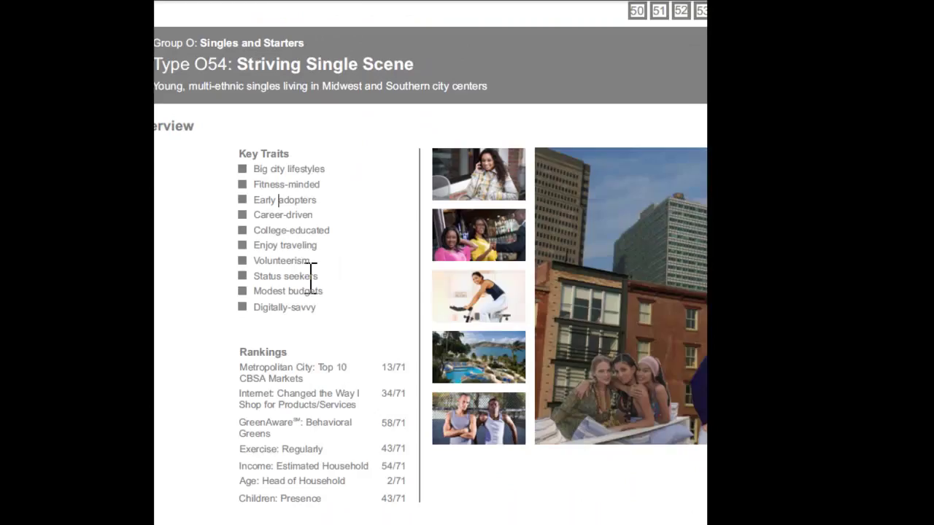